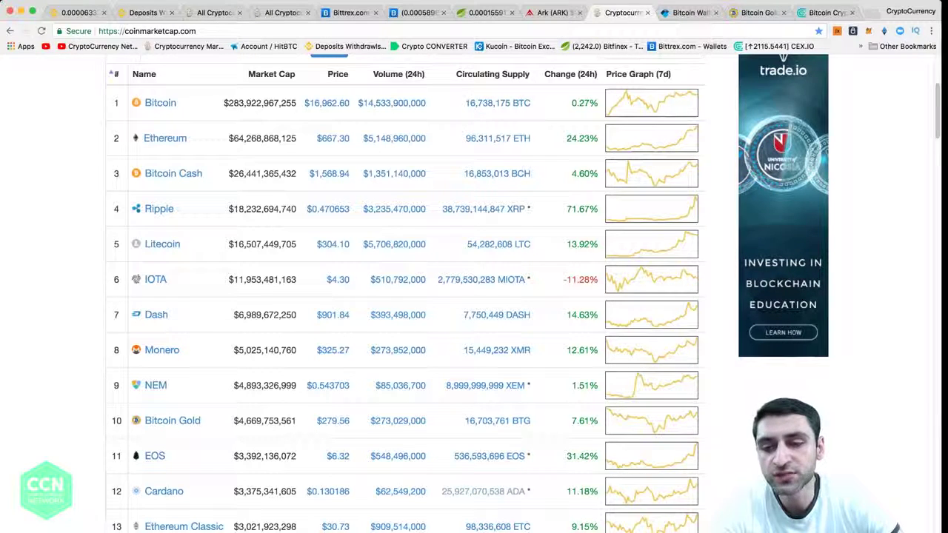
Go to the bitcoingold.org tab and bring the Bitcoin, Bitcoin Gold and Bitcoin Cash comparison table into view
scroll(400, 297, "down", 2)
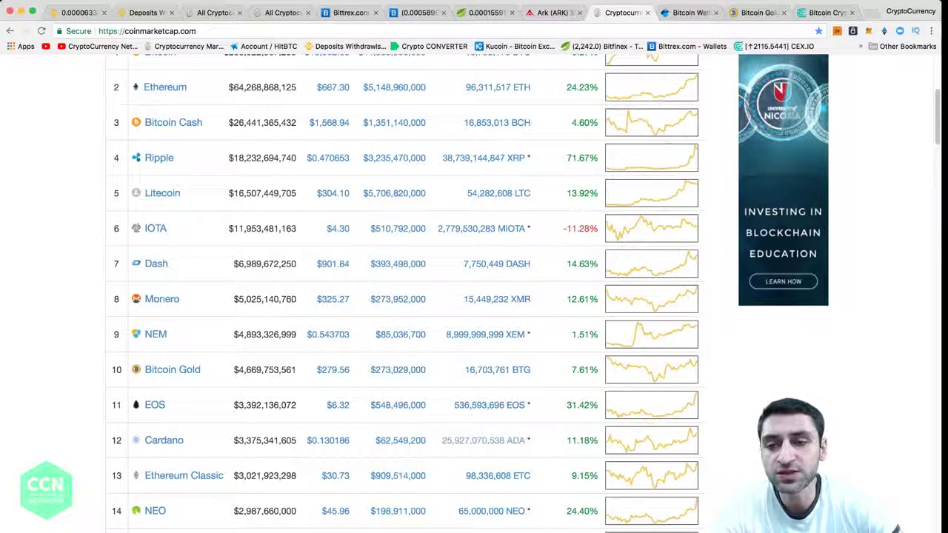
scroll(475, 296, "up", 1)
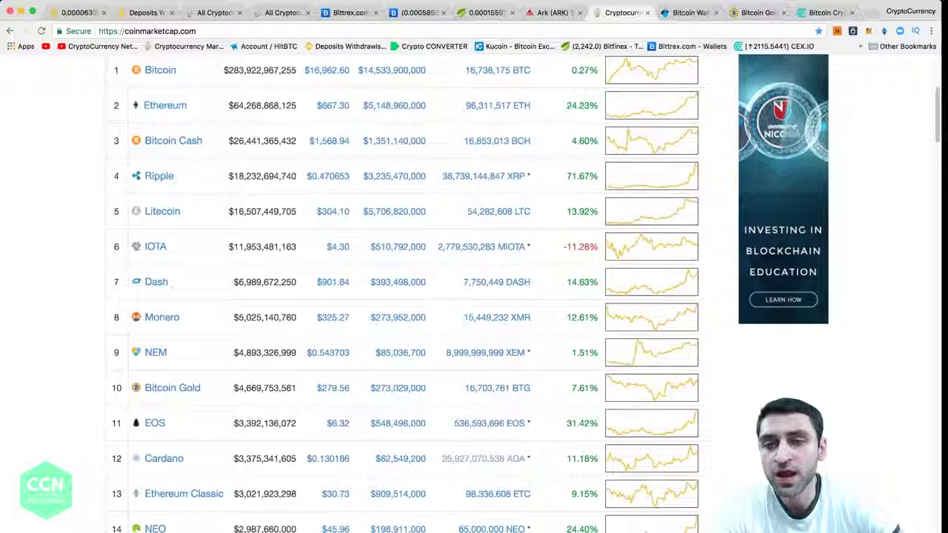
scroll(474, 297, "up", 5)
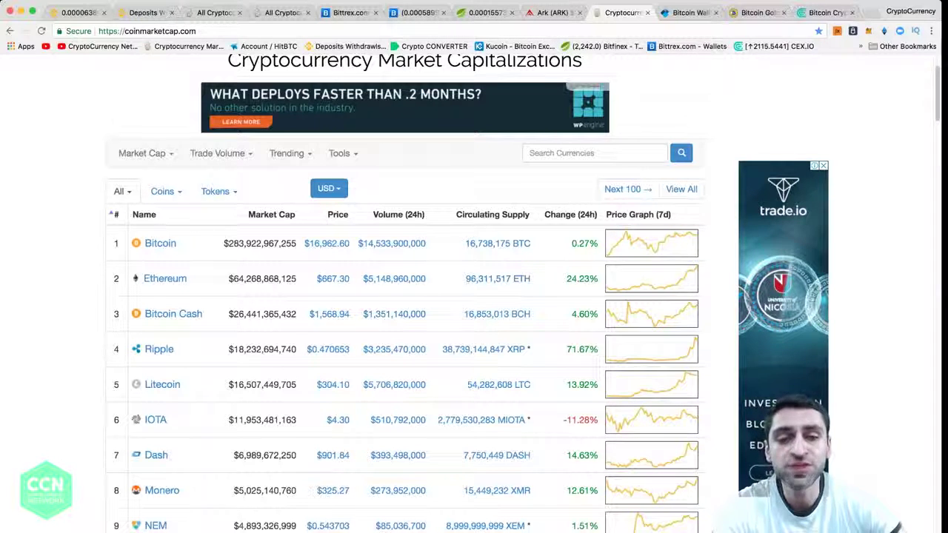
scroll(474, 296, "down", 1)
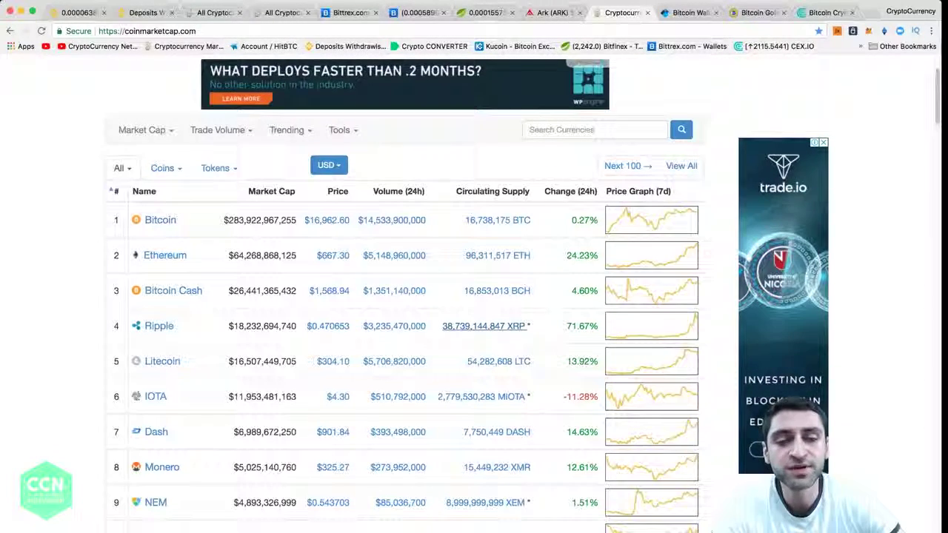
scroll(485, 330, "down", 1)
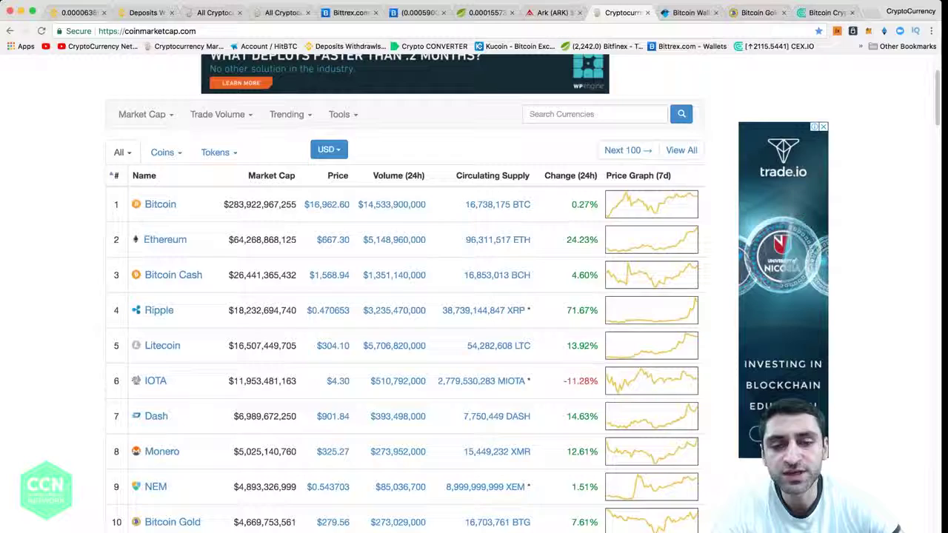
scroll(496, 318, "down", 3)
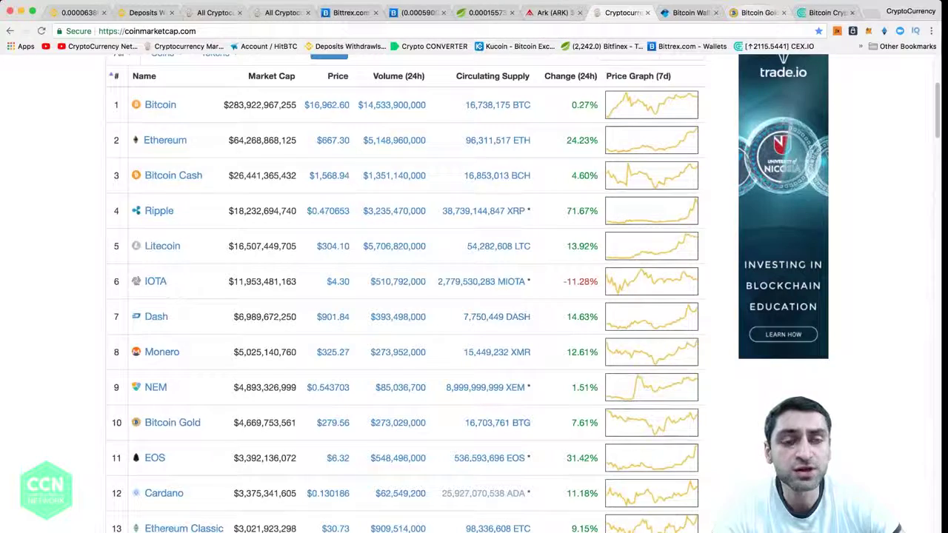
key("ctrl+Tab")
key("ctrl+Tab")
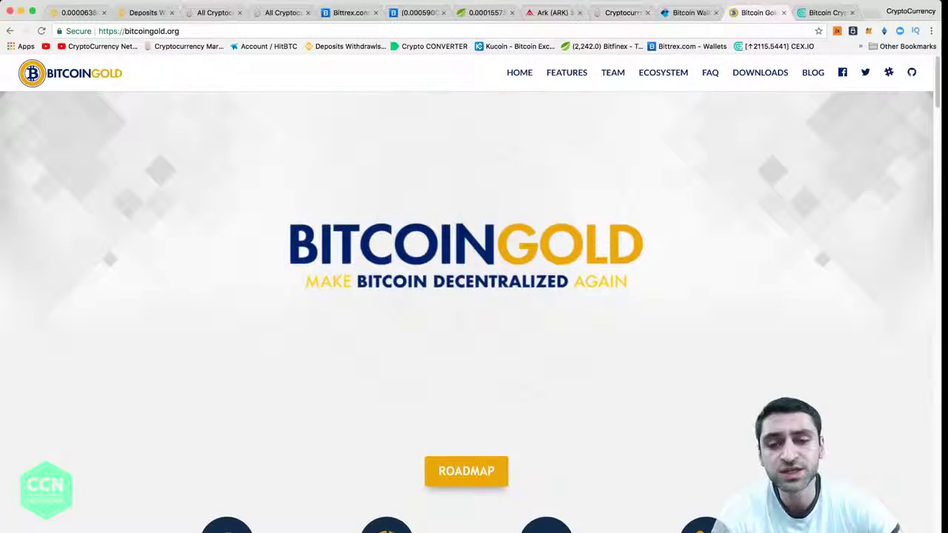
scroll(474, 296, "down", 5)
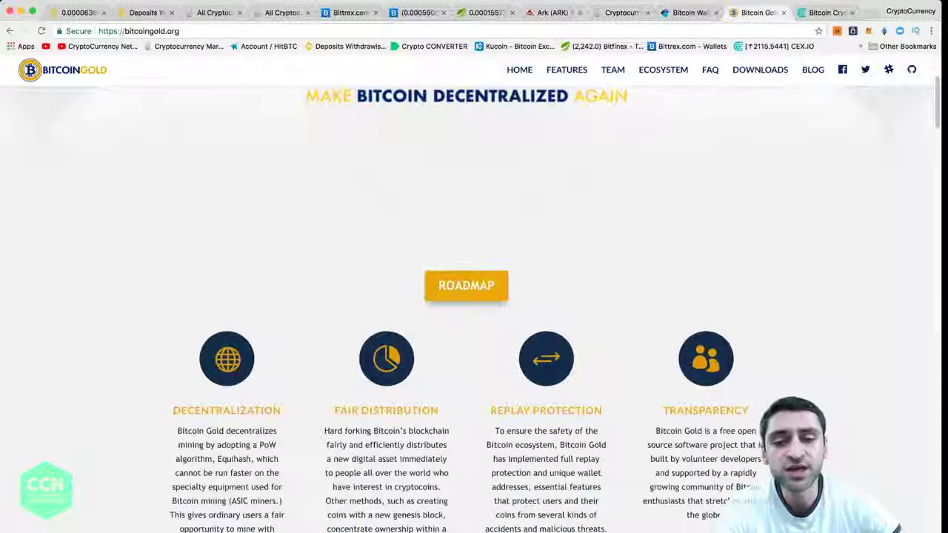
scroll(475, 296, "down", 5)
scroll(474, 297, "down", 3)
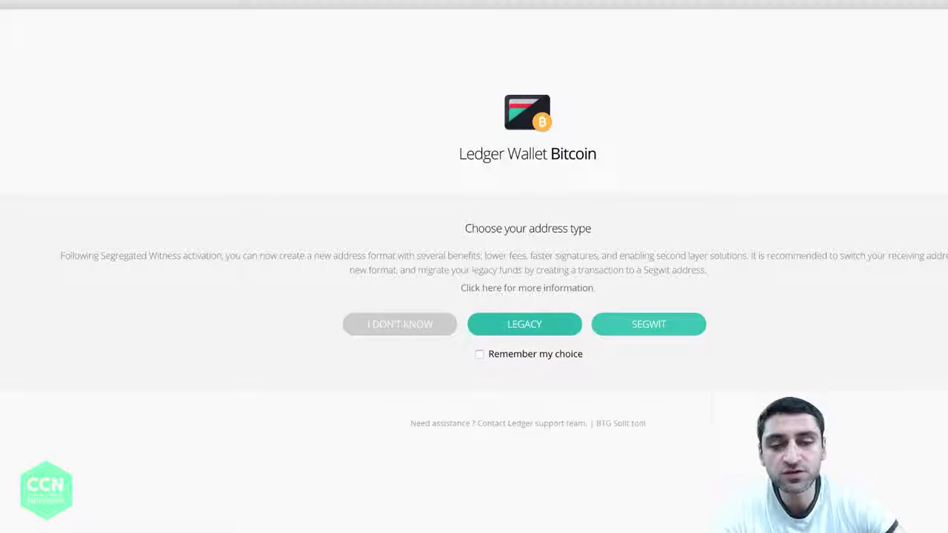
Choose LEGACY addresses so the wallet syncs and shows a BTG 0, USD 0.00 account
left_click(525, 324)
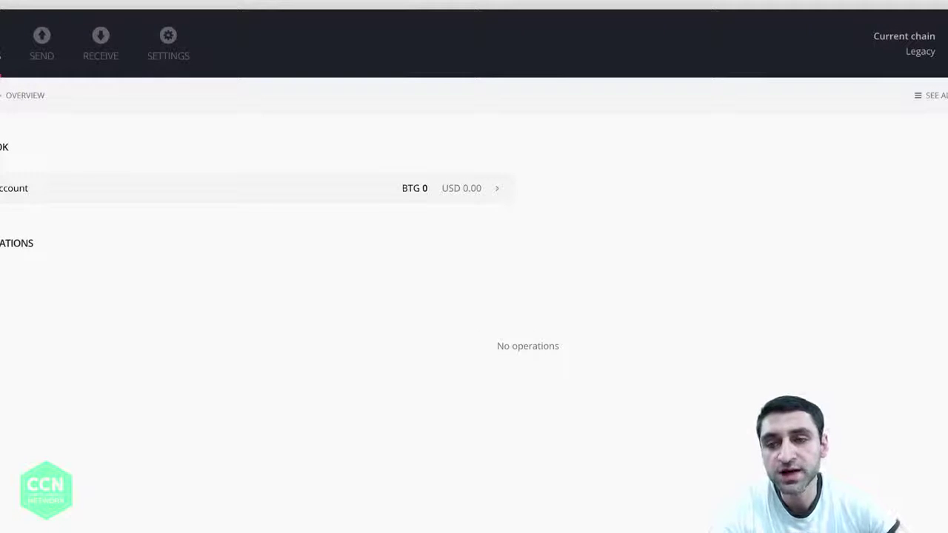
Open the wallet settings to change the chain to Bitcoin Gold (Split/Segwit)
left_click(168, 41)
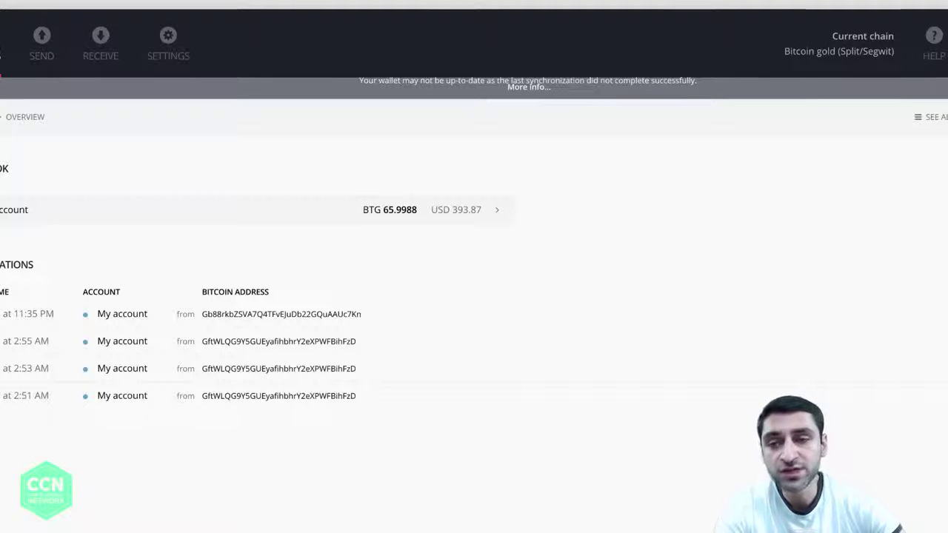
Open the Ledger Wallet Bitcoin settings again
left_click(168, 45)
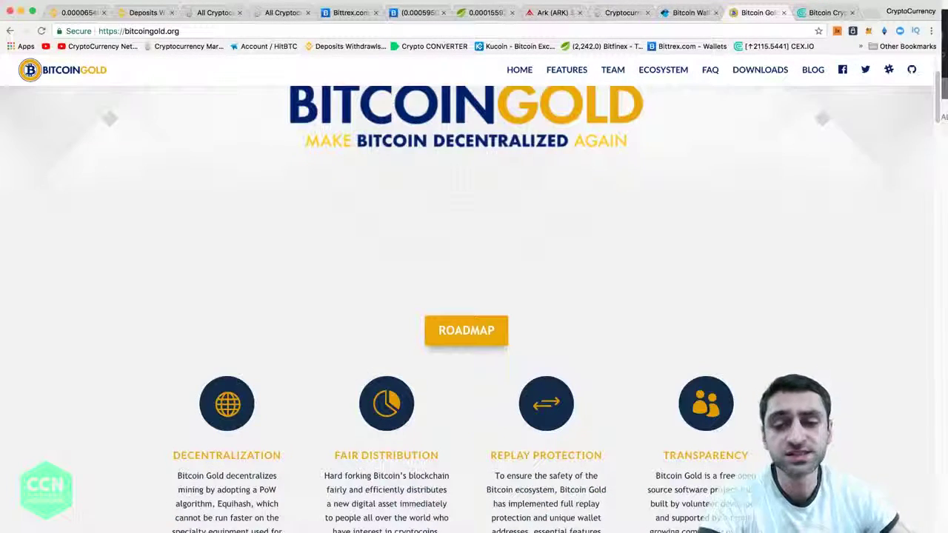
Scroll bitcoingold.org to the Ecosystem exchanges grid showing Bittrex, HitBTC, Bitfinex and Binance
scroll(471, 302, "down", 2)
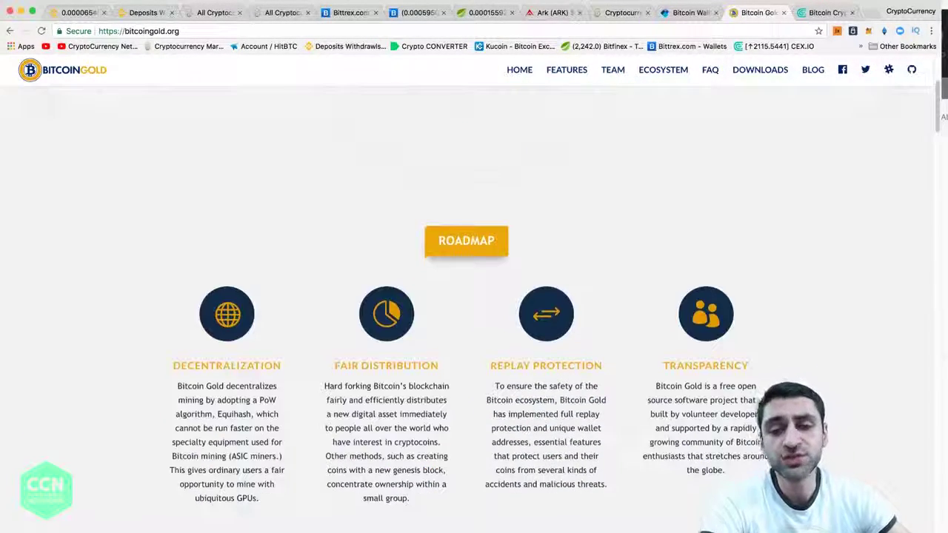
scroll(471, 302, "up", 1)
scroll(471, 303, "down", 10)
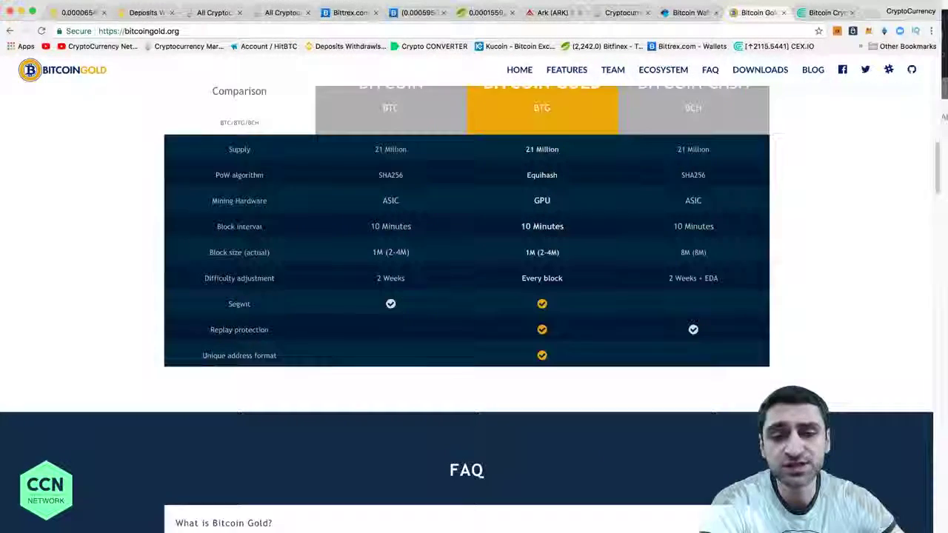
scroll(471, 302, "up", 1)
scroll(471, 302, "up", 1)
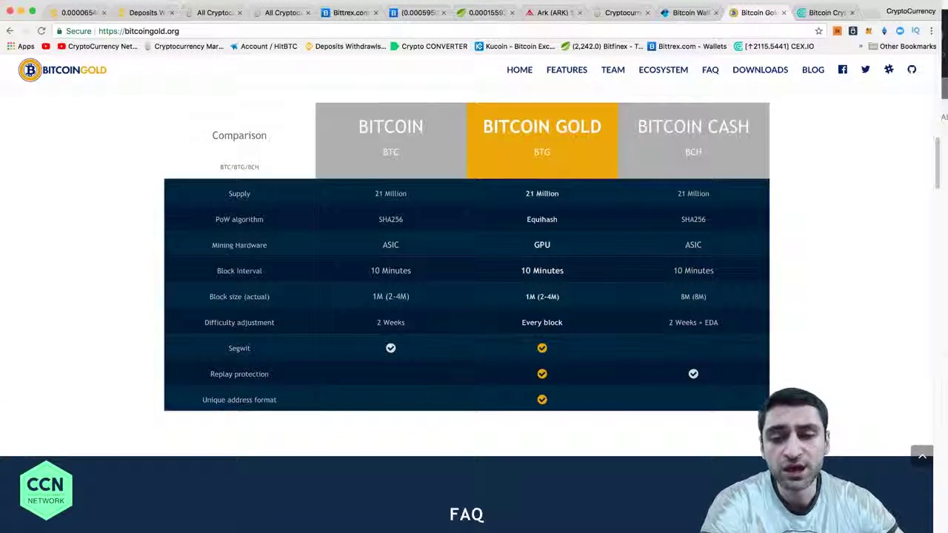
scroll(471, 302, "down", 12)
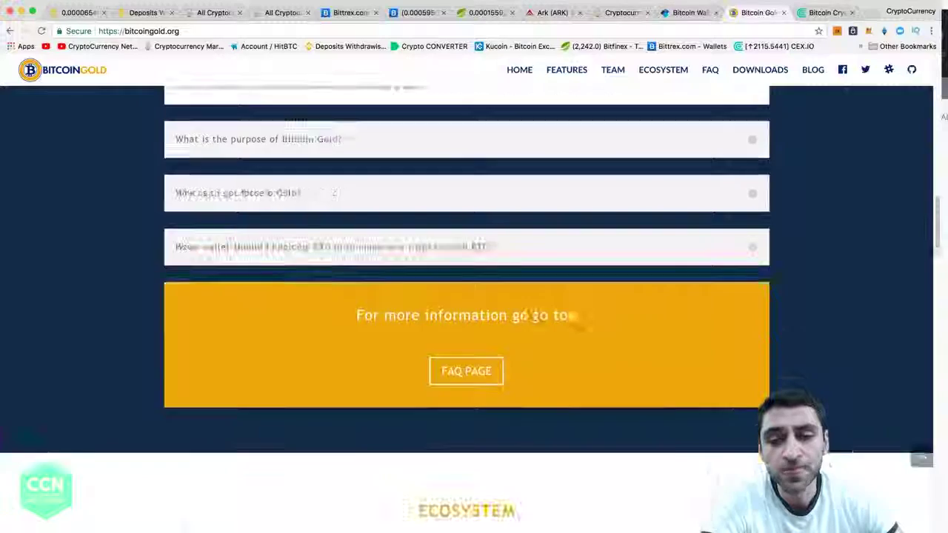
scroll(471, 303, "down", 5)
scroll(471, 302, "up", 2)
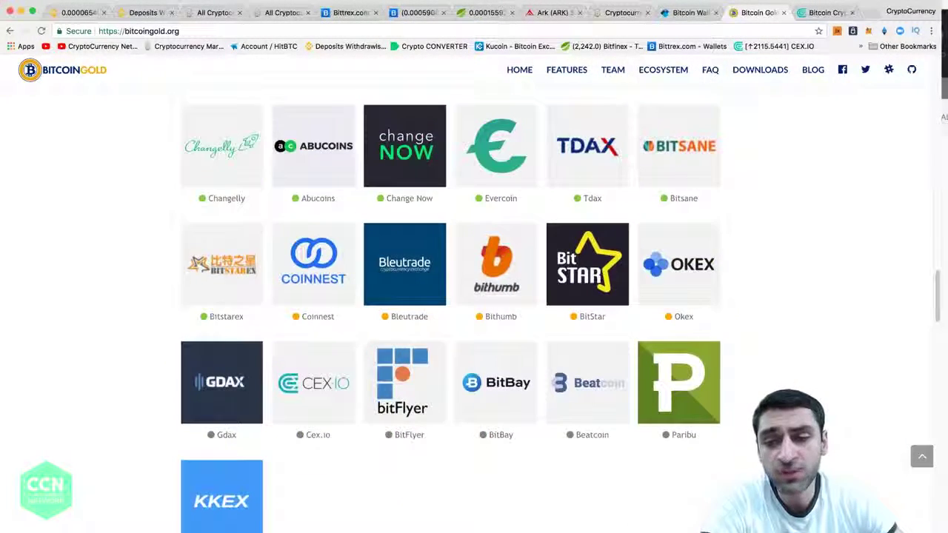
scroll(471, 302, "down", 5)
scroll(471, 302, "down", 3)
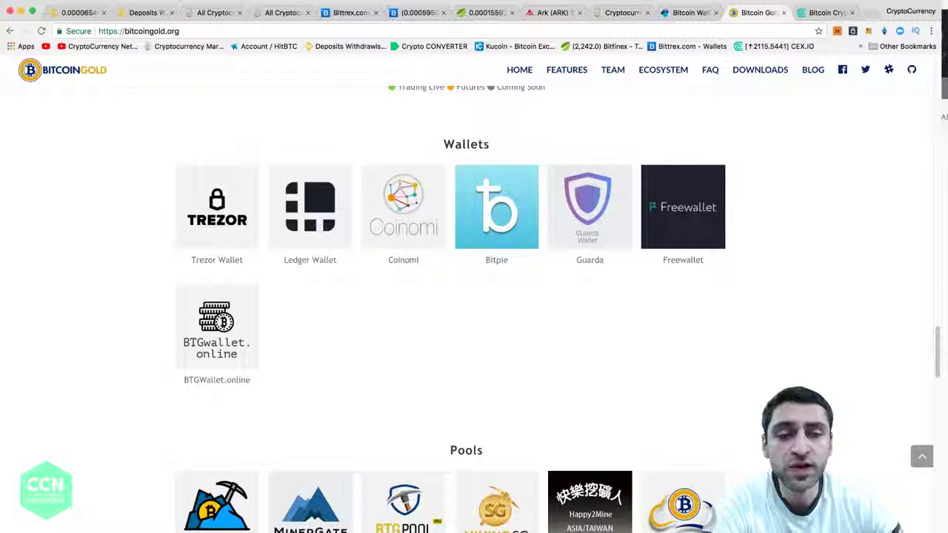
scroll(475, 297, "up", 10)
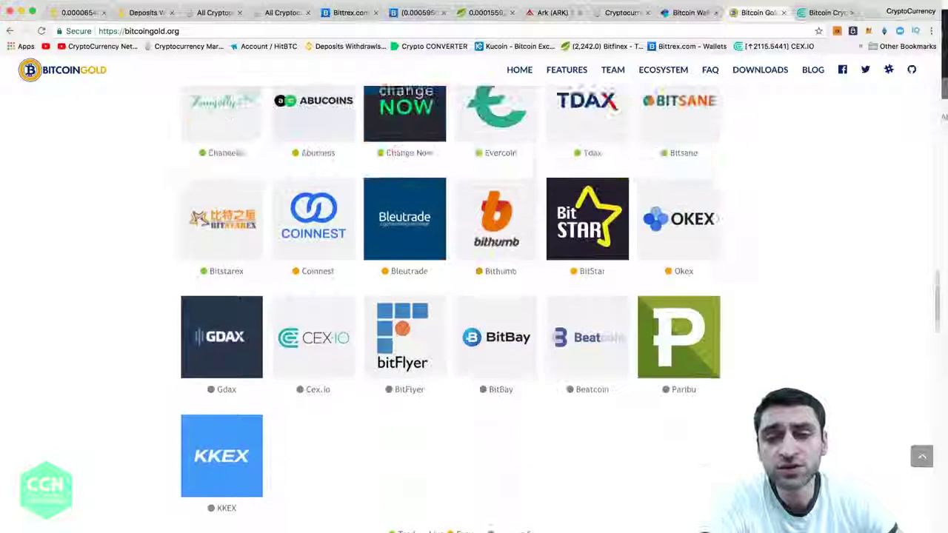
scroll(474, 296, "up", 2)
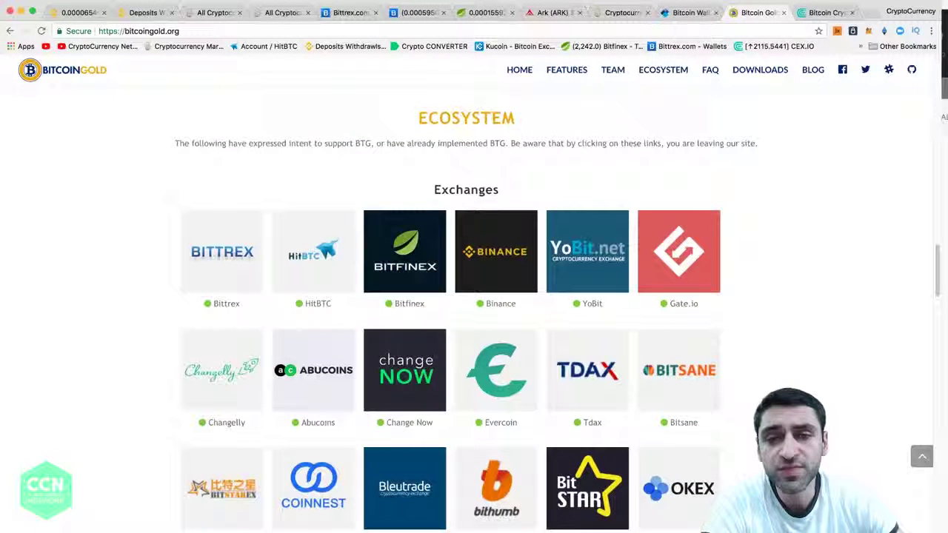
Return to CoinMarketCap and open the Bitcoin Gold (BTG) page from the price table
left_click(621, 13)
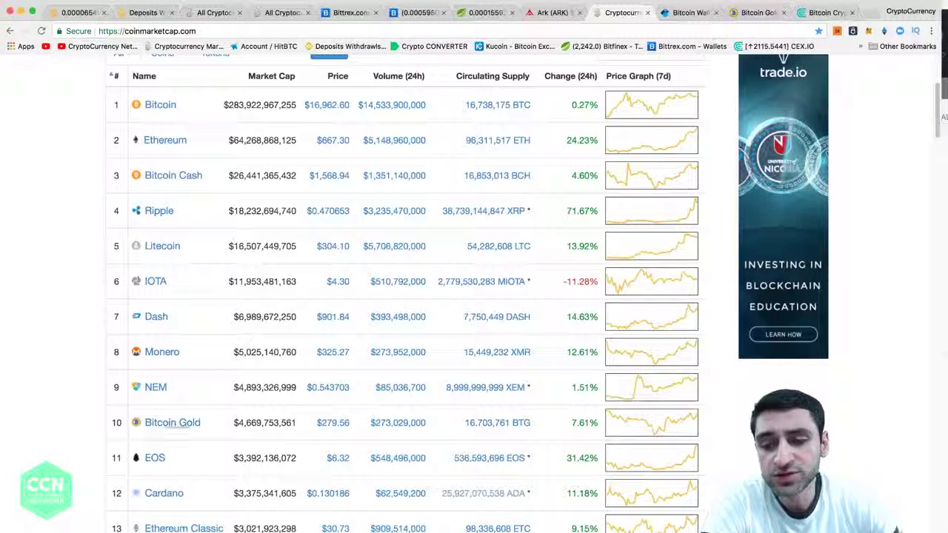
left_click(177, 424)
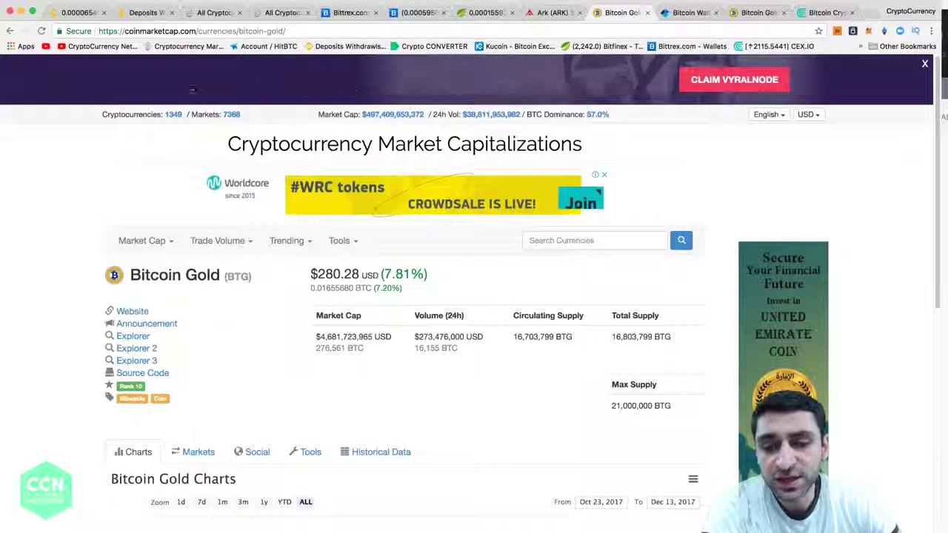
Show Bitcoin Gold's Markets table, led by Bithumb BTG/KRW, then Bitfinex and Bittrex
scroll(193, 237, "down", 3)
left_click(197, 235)
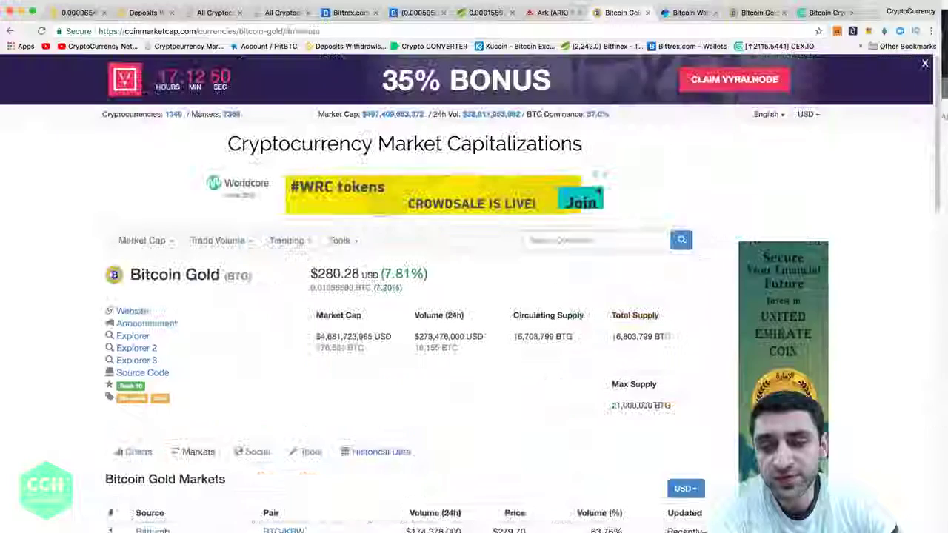
scroll(474, 297, "down", 3)
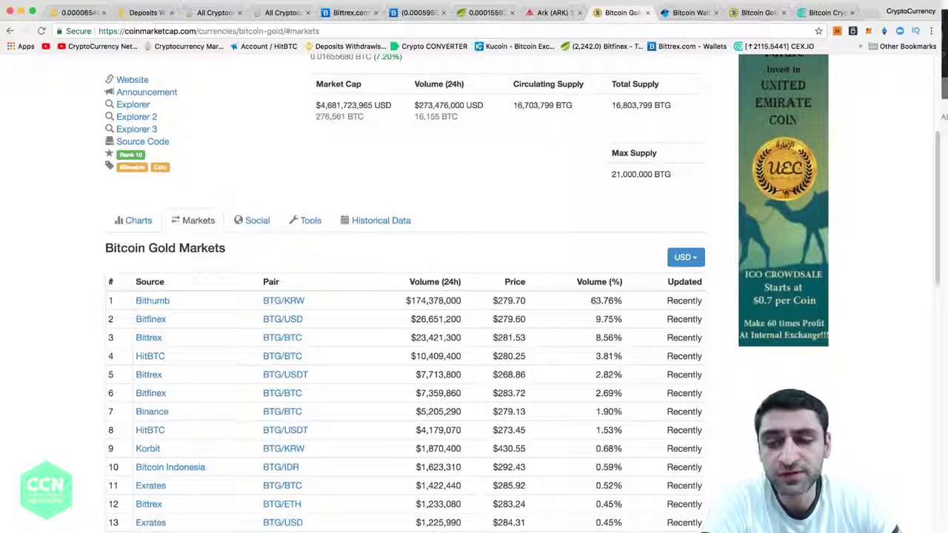
scroll(474, 296, "down", 3)
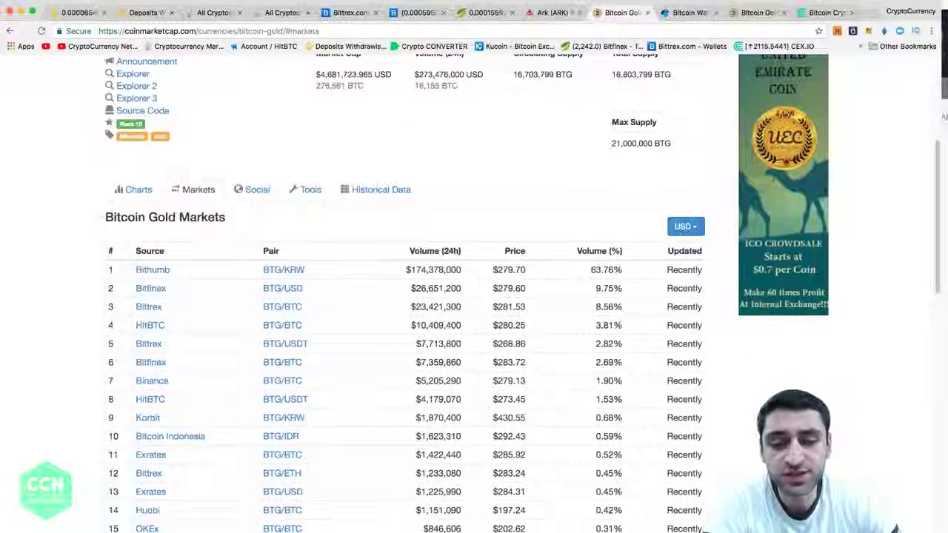